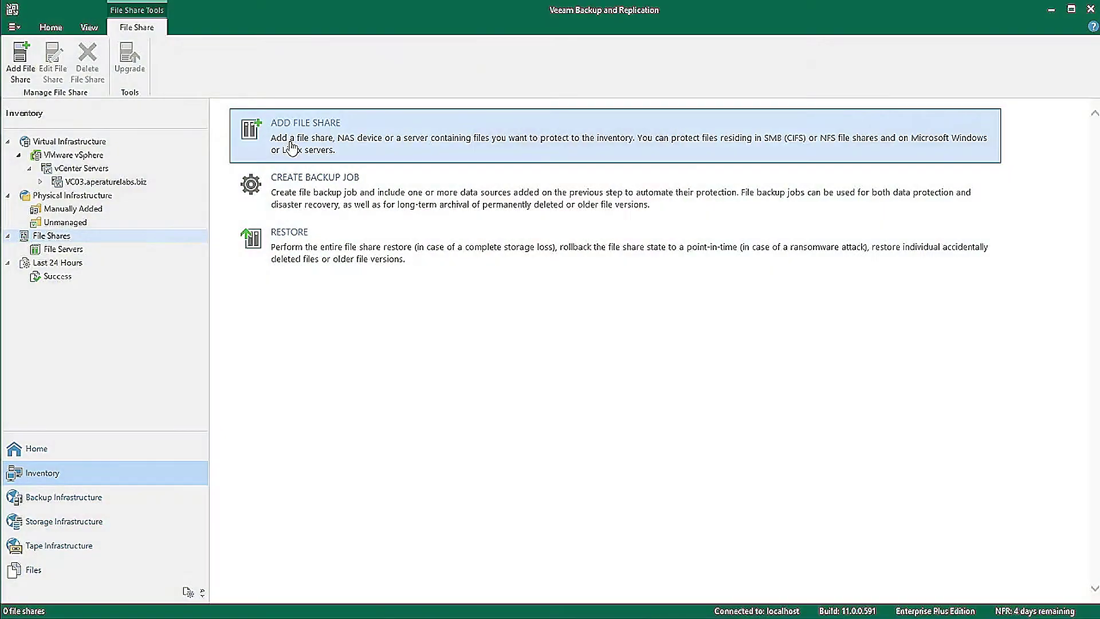
- Register freeNAS.kb.lab as a managed file server, keeping the default cache repository
click(292, 148)
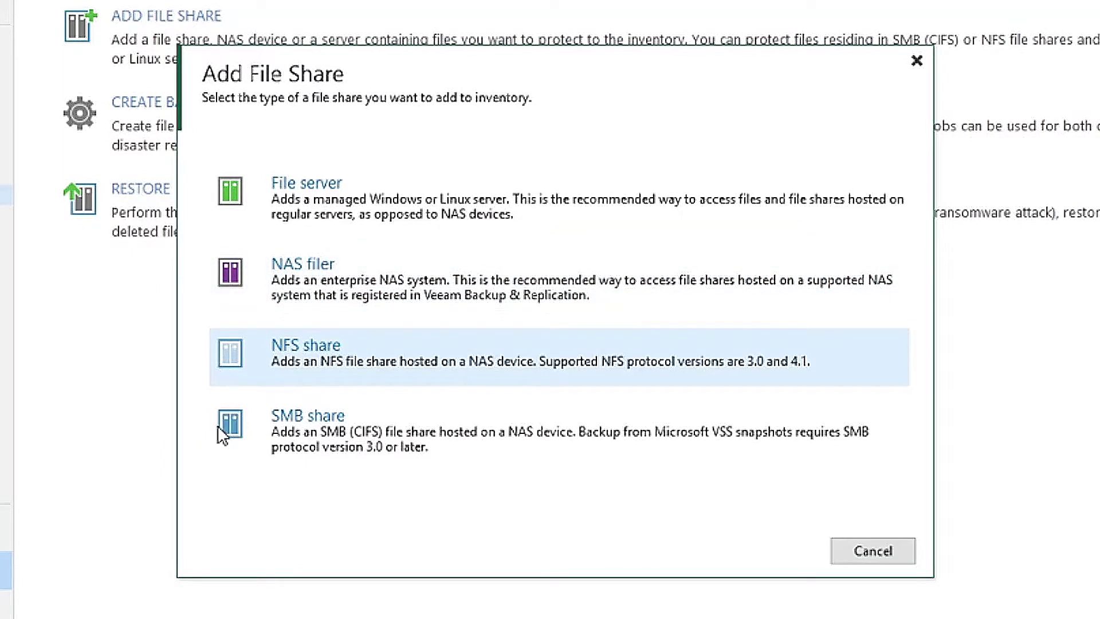
click(319, 200)
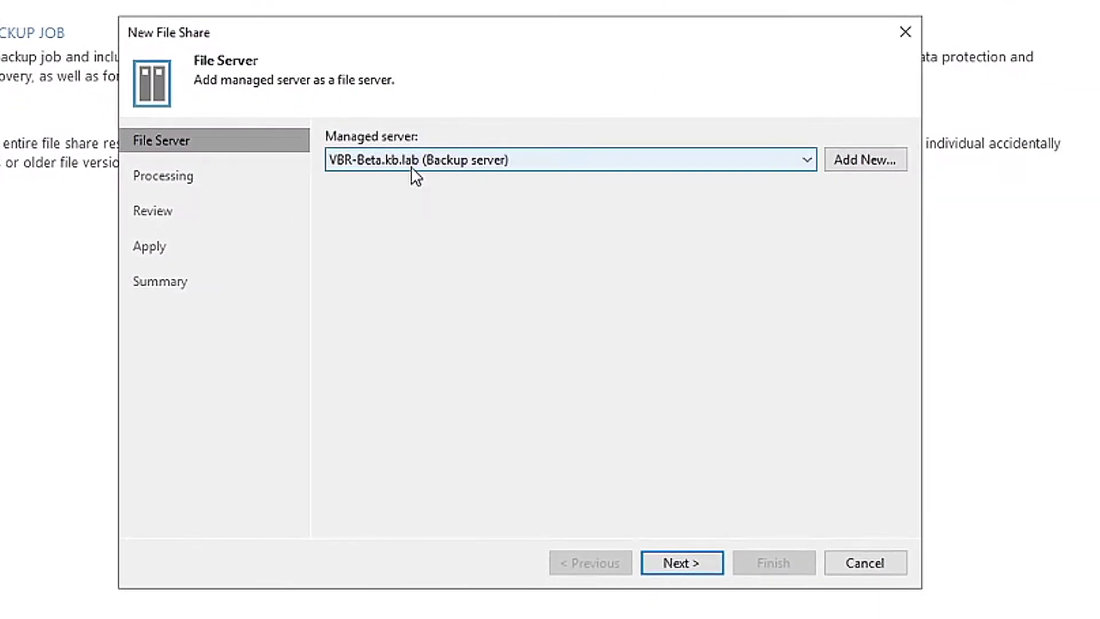
click(418, 171)
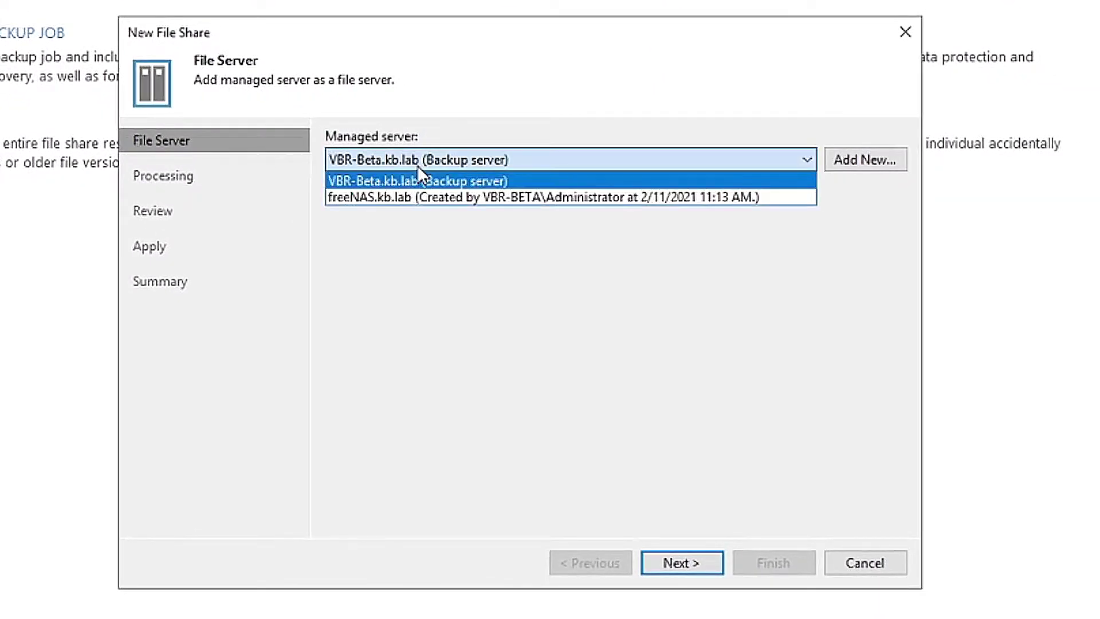
click(419, 201)
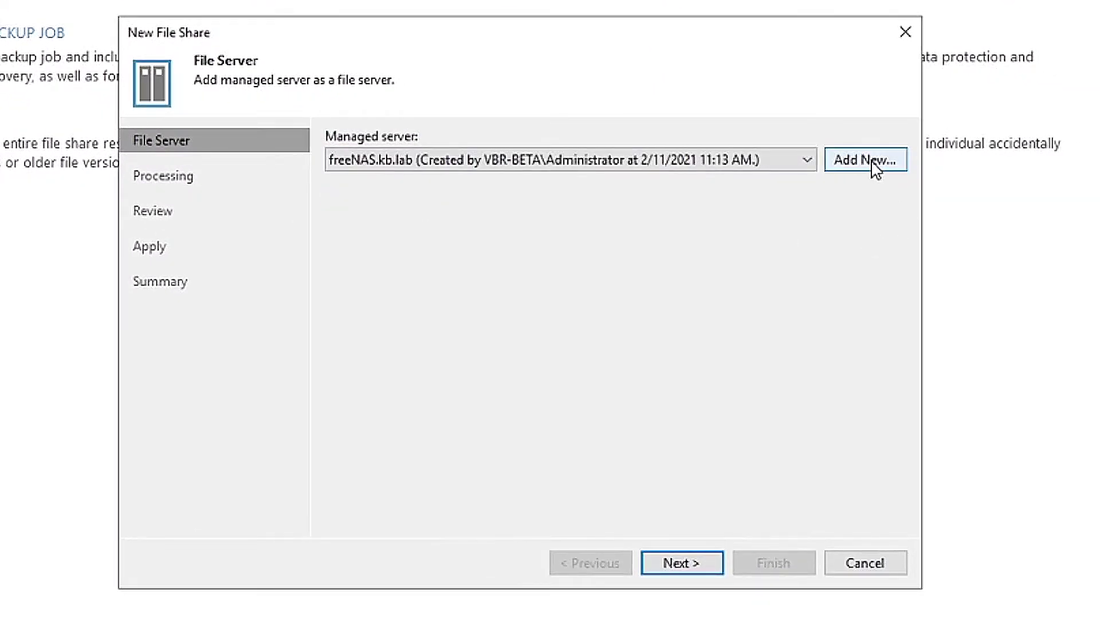
click(686, 565)
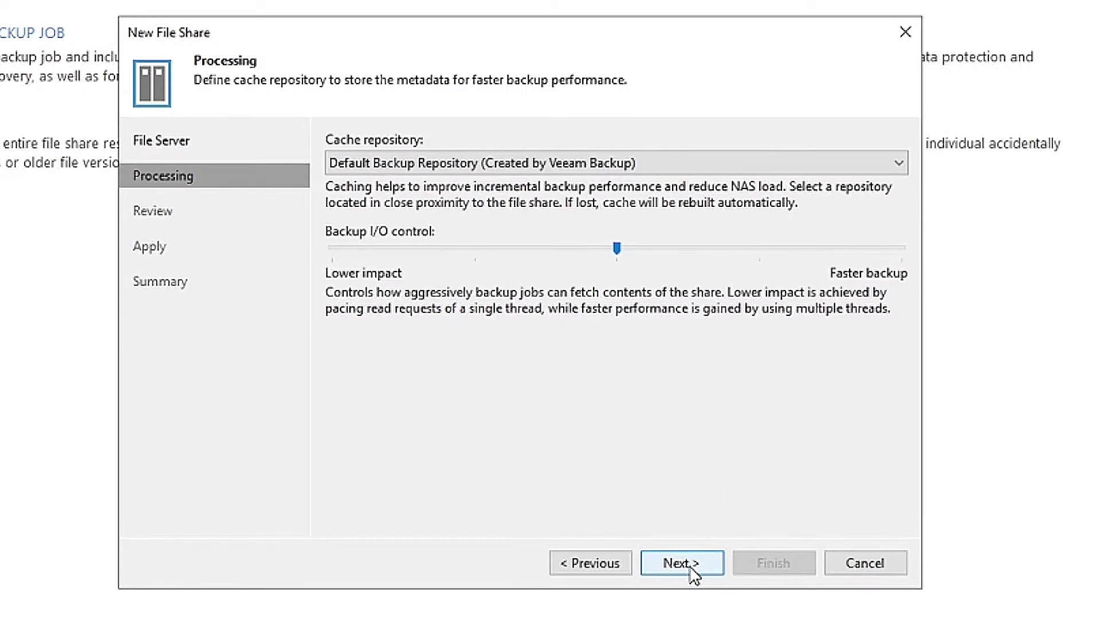
click(693, 568)
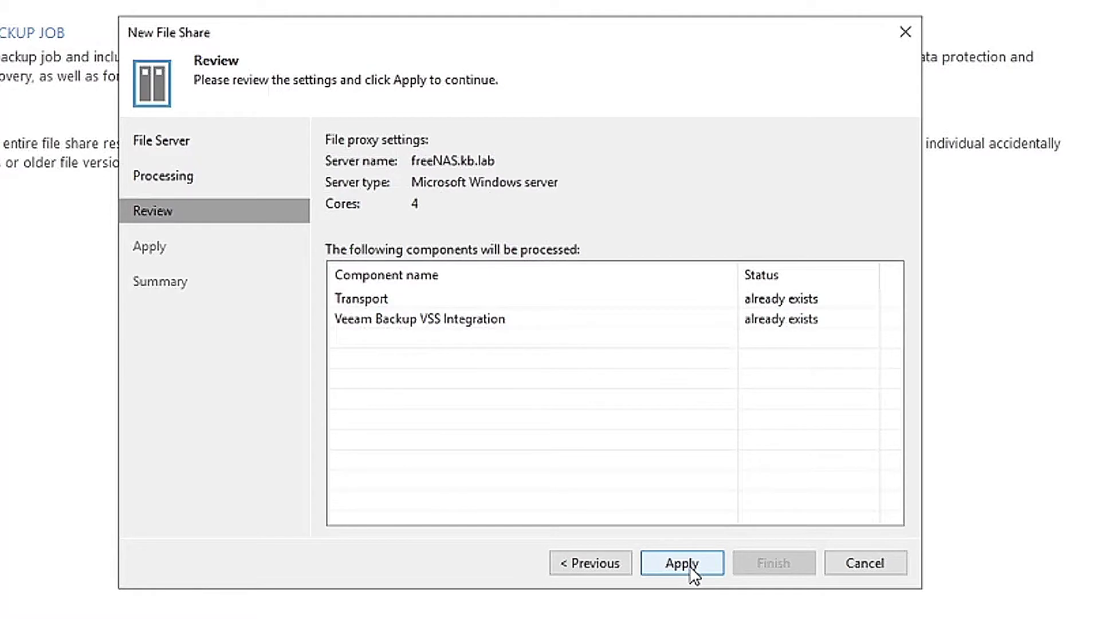
click(692, 569)
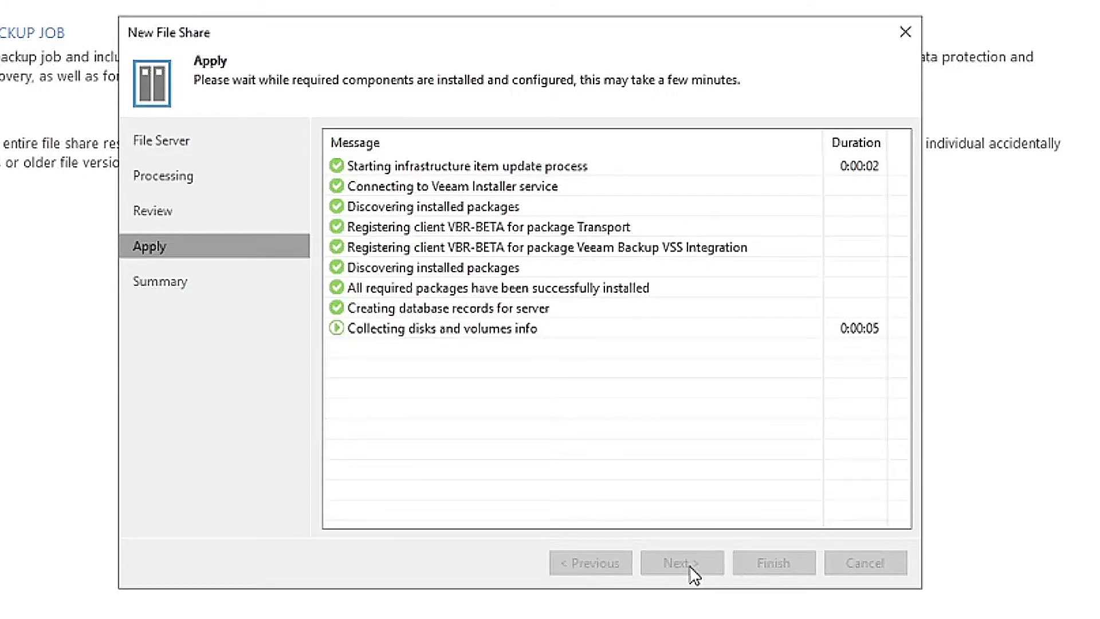
click(682, 563)
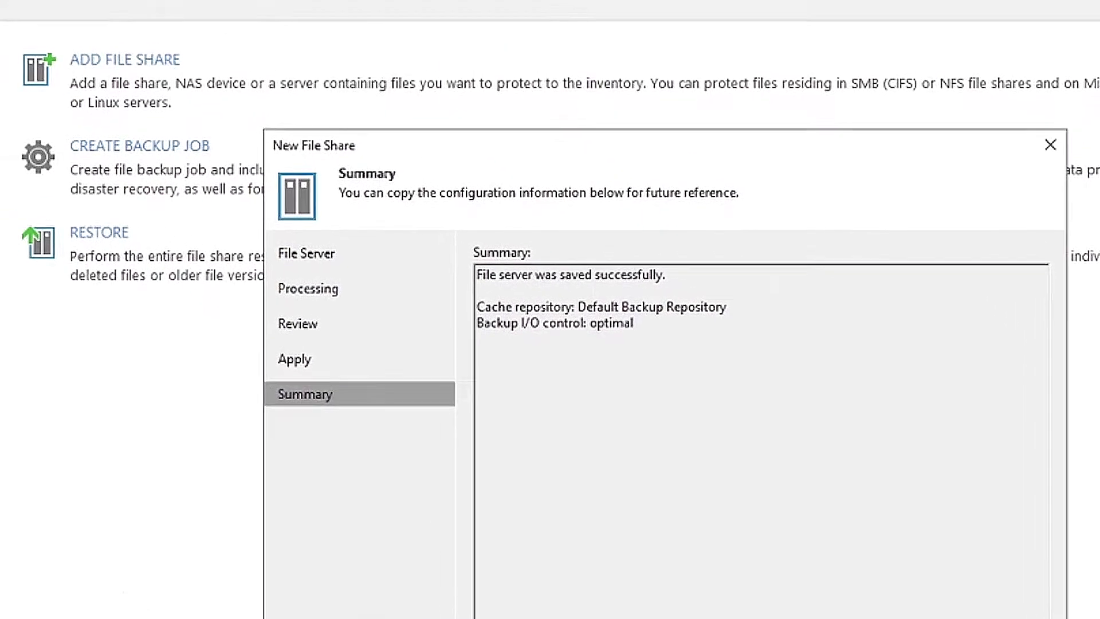
- Close the file server wizard and start a new file backup job named Free NAS
click(773, 563)
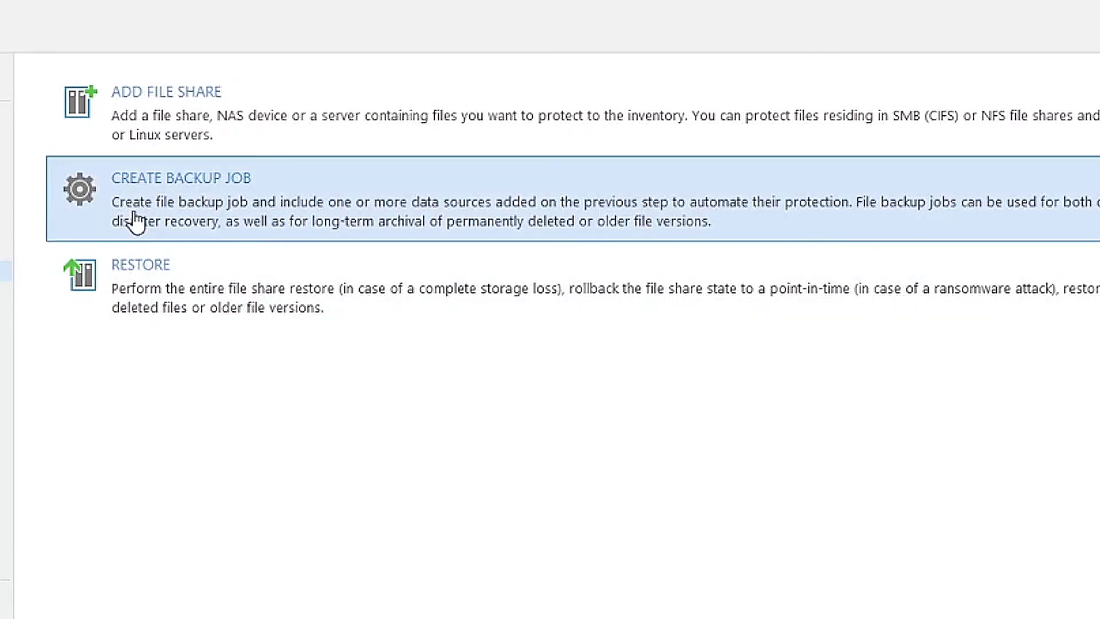
click(131, 208)
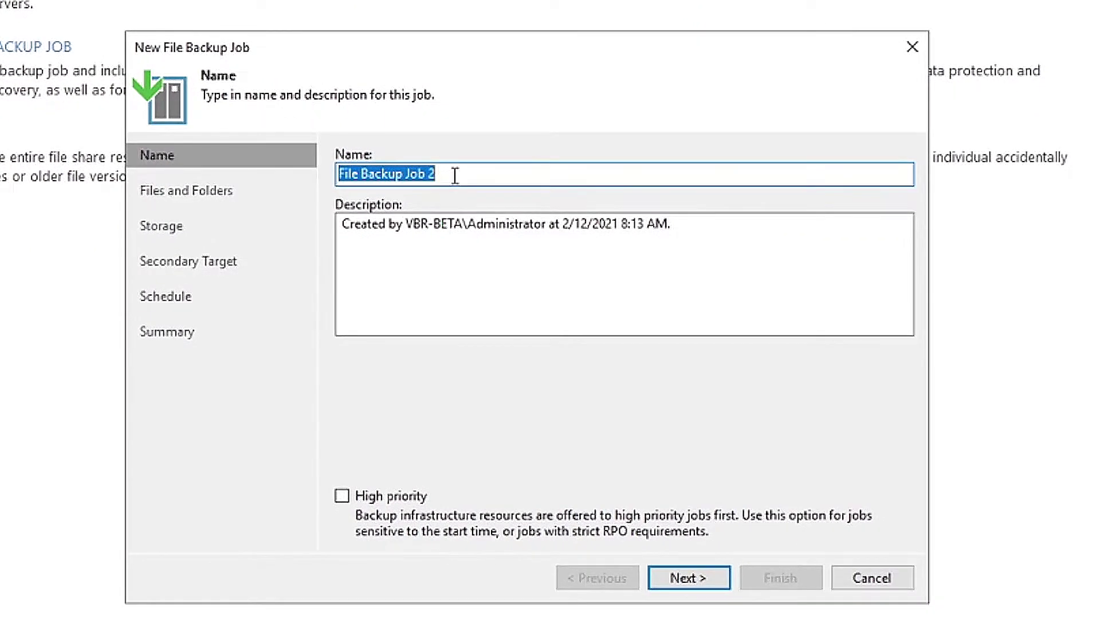
text(Free NAS)
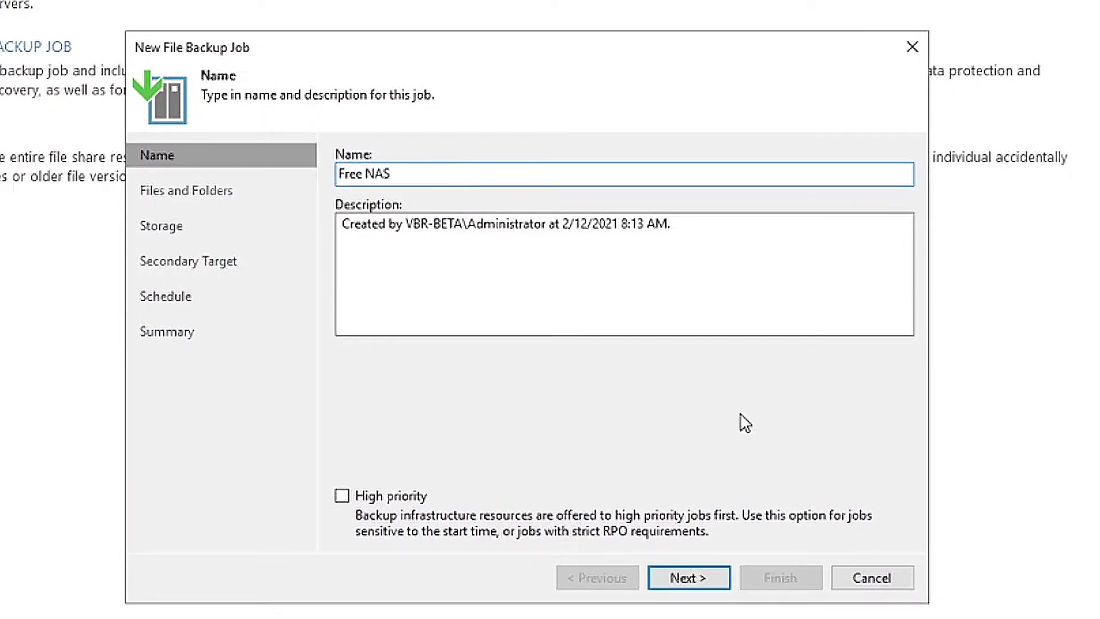
click(688, 577)
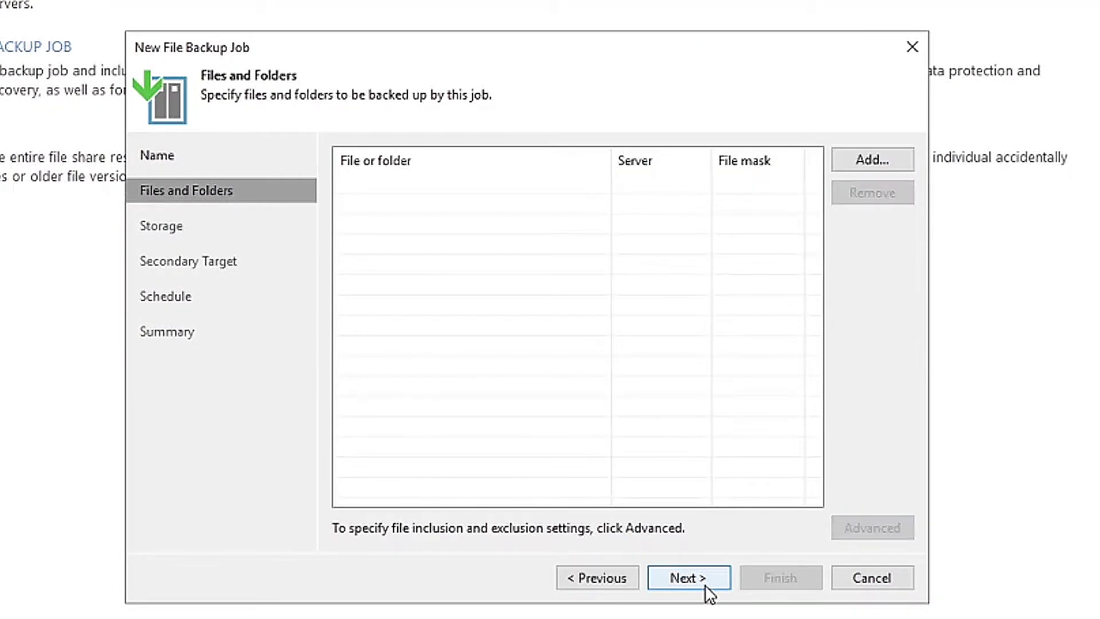
- Add the C:\Share1 folder on freeNAS.kb.lab as the job's source
click(902, 164)
click(338, 153)
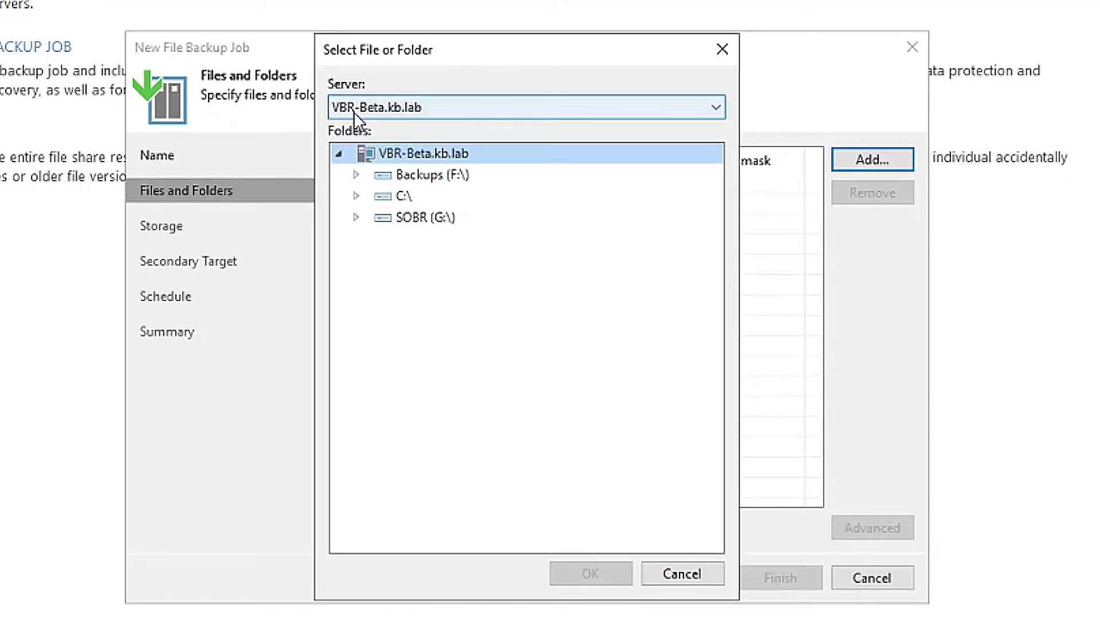
click(361, 107)
click(356, 146)
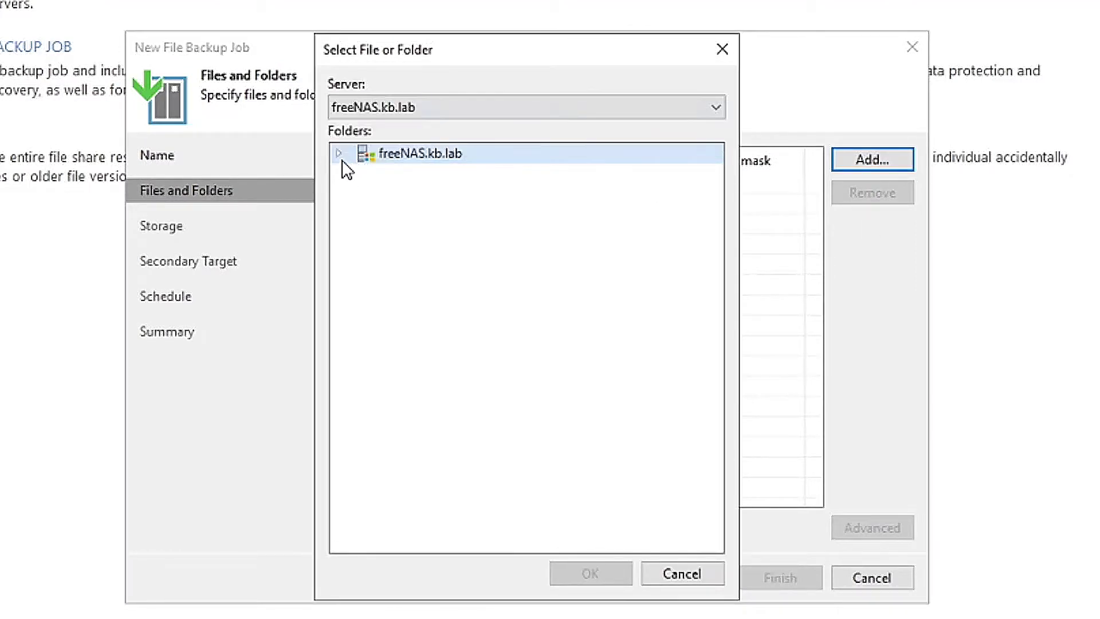
click(338, 154)
click(355, 174)
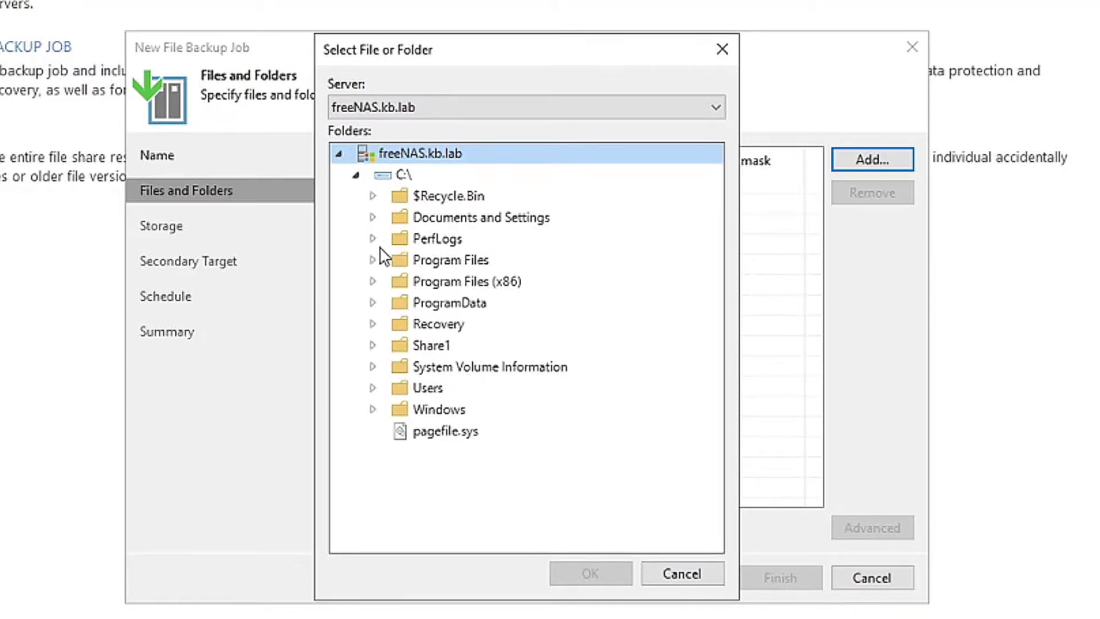
click(413, 346)
click(567, 573)
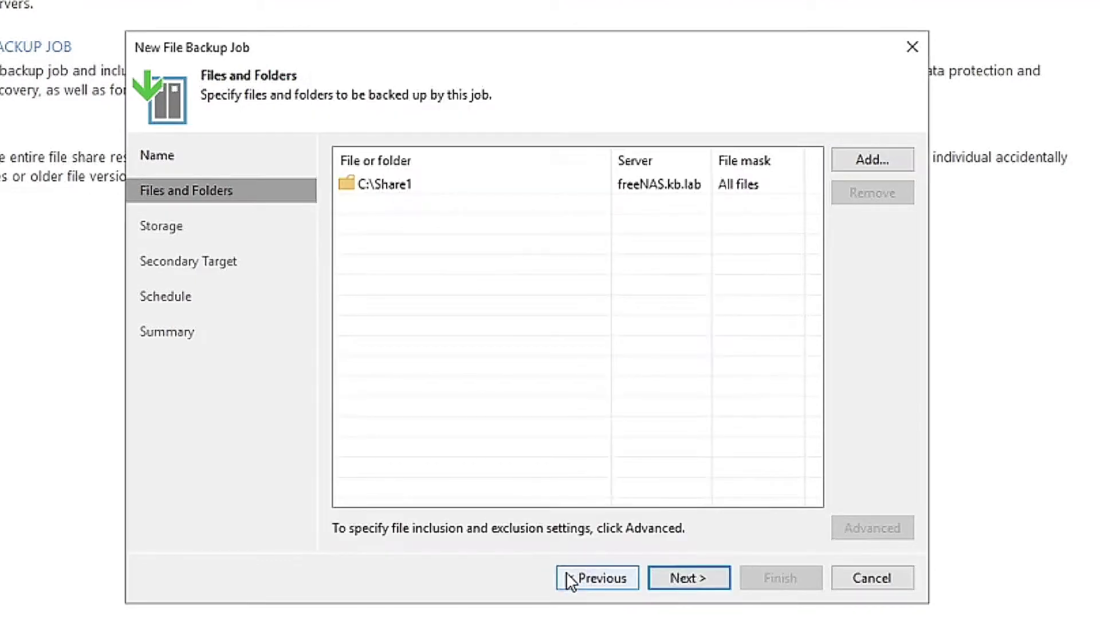
- Keep previous file versions for 3 years, archived to NAS Object Storage Offload
click(722, 582)
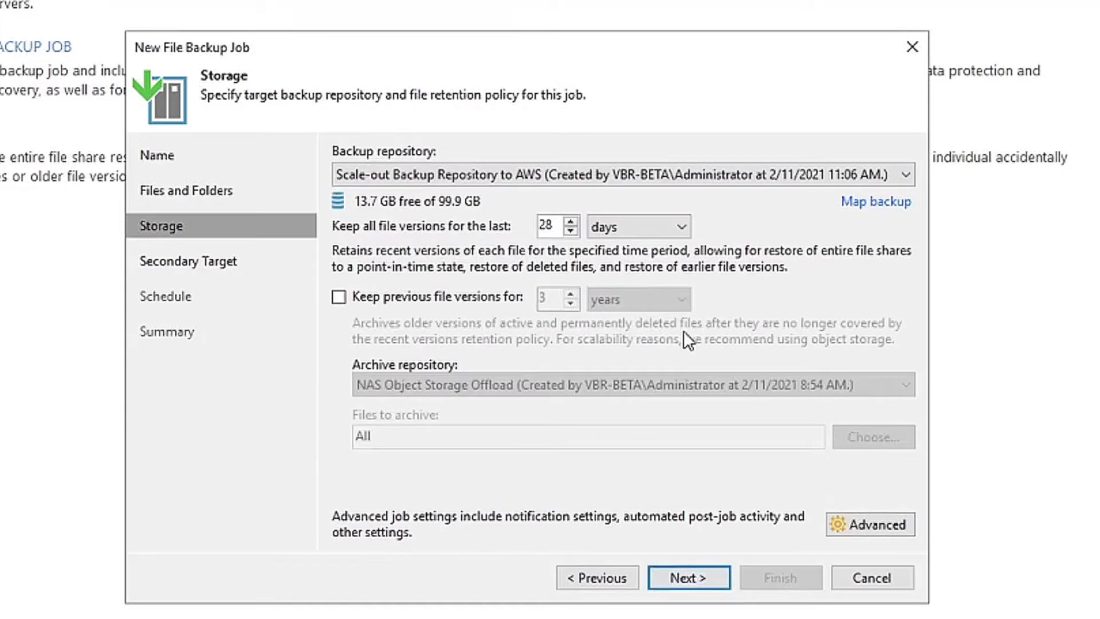
click(696, 176)
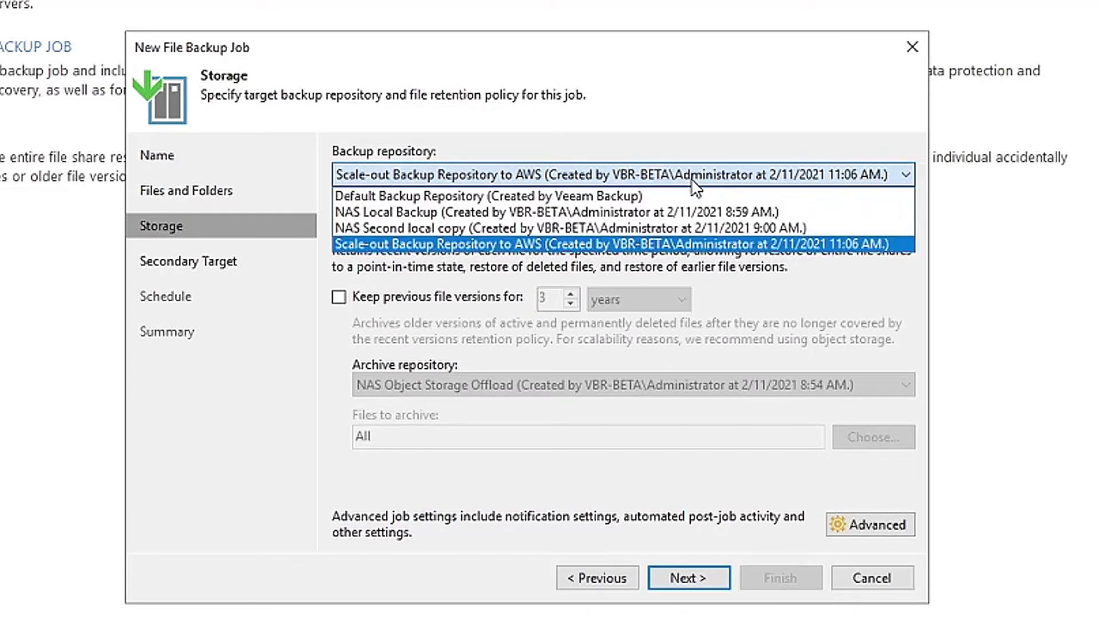
click(646, 215)
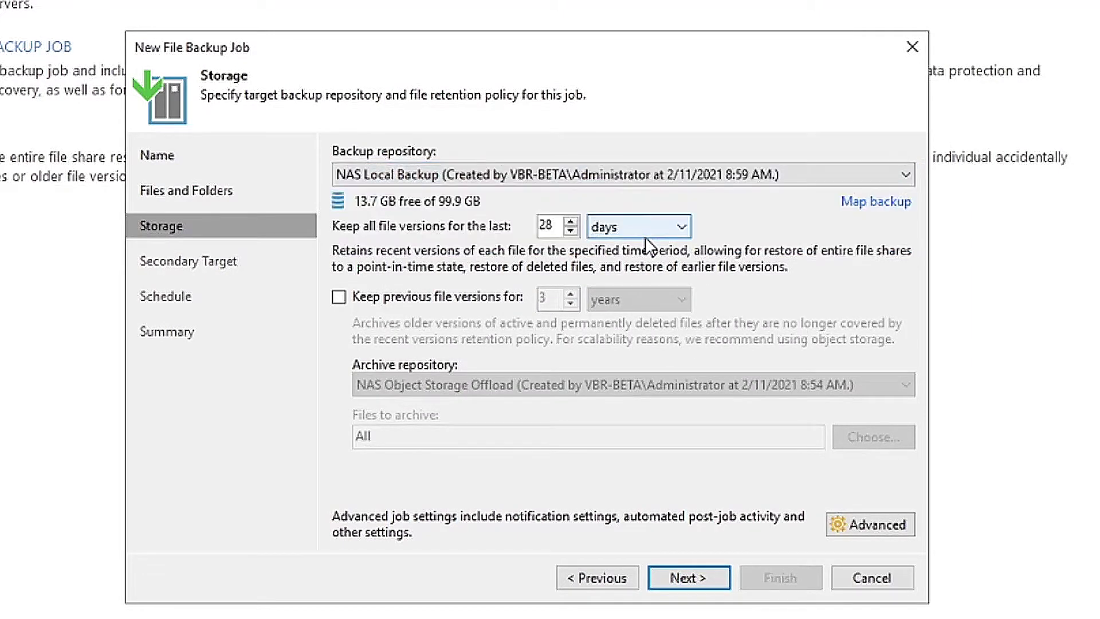
click(471, 299)
click(471, 391)
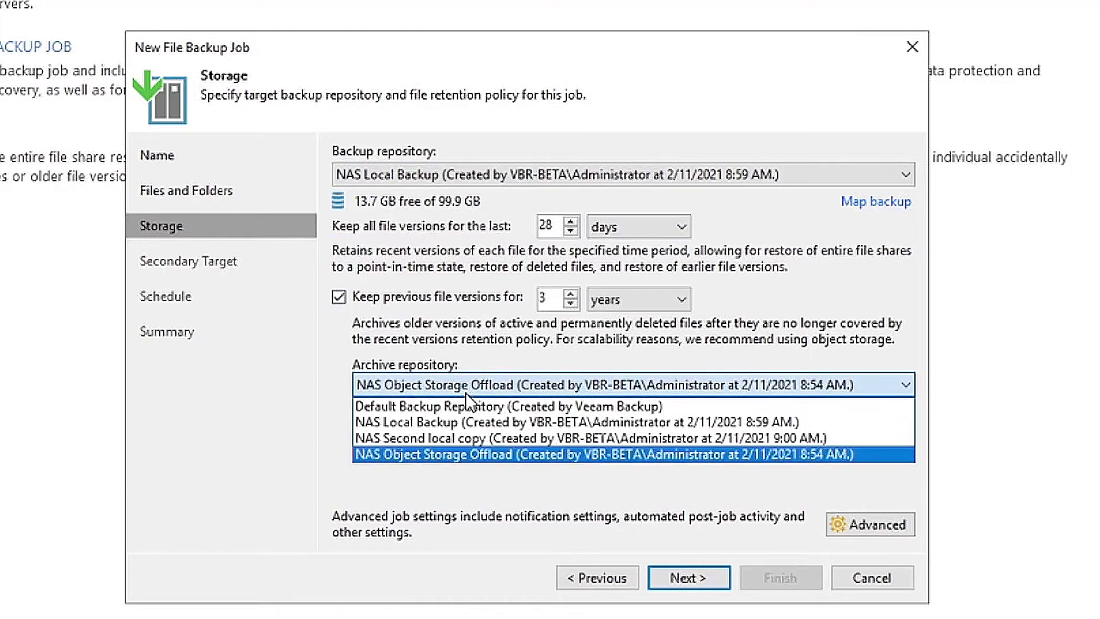
click(447, 460)
- Add NAS Second local copy as the job's secondary target
click(703, 579)
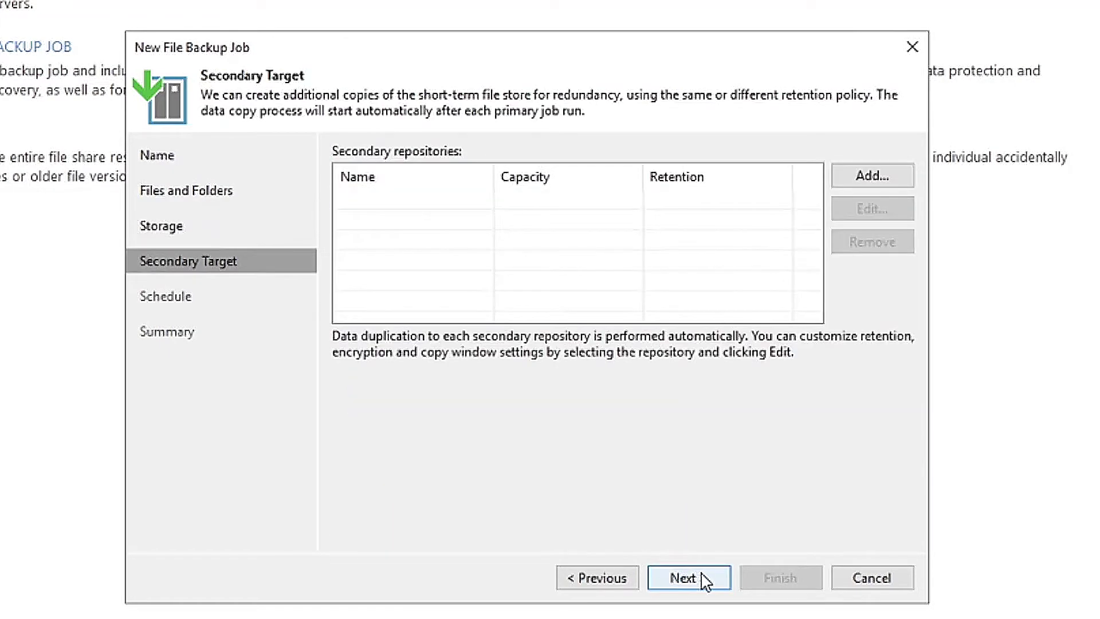
click(893, 188)
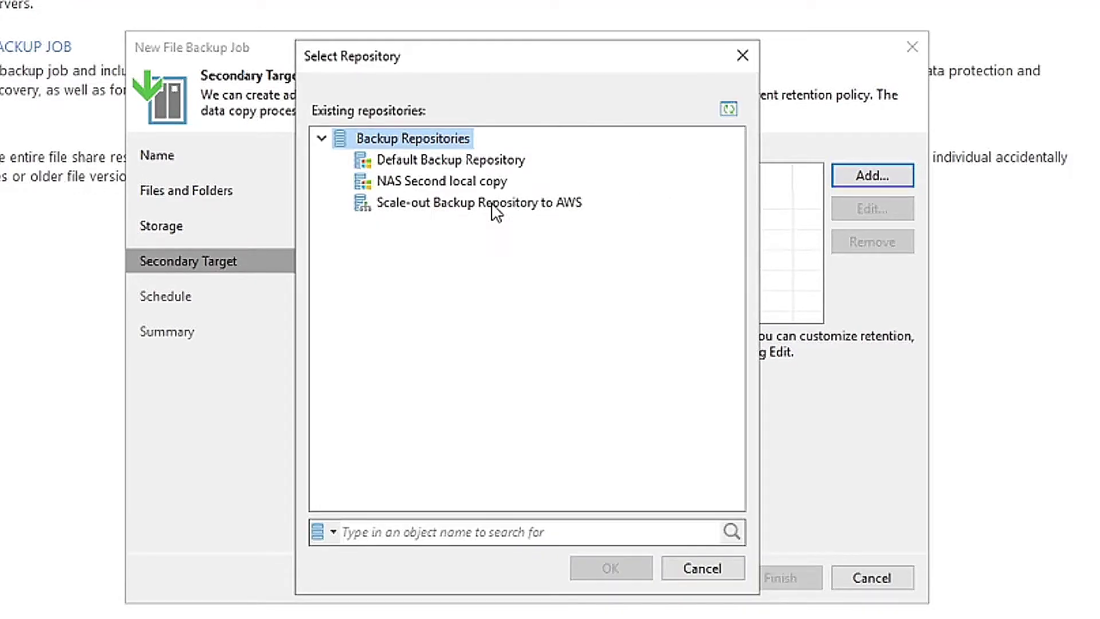
click(475, 184)
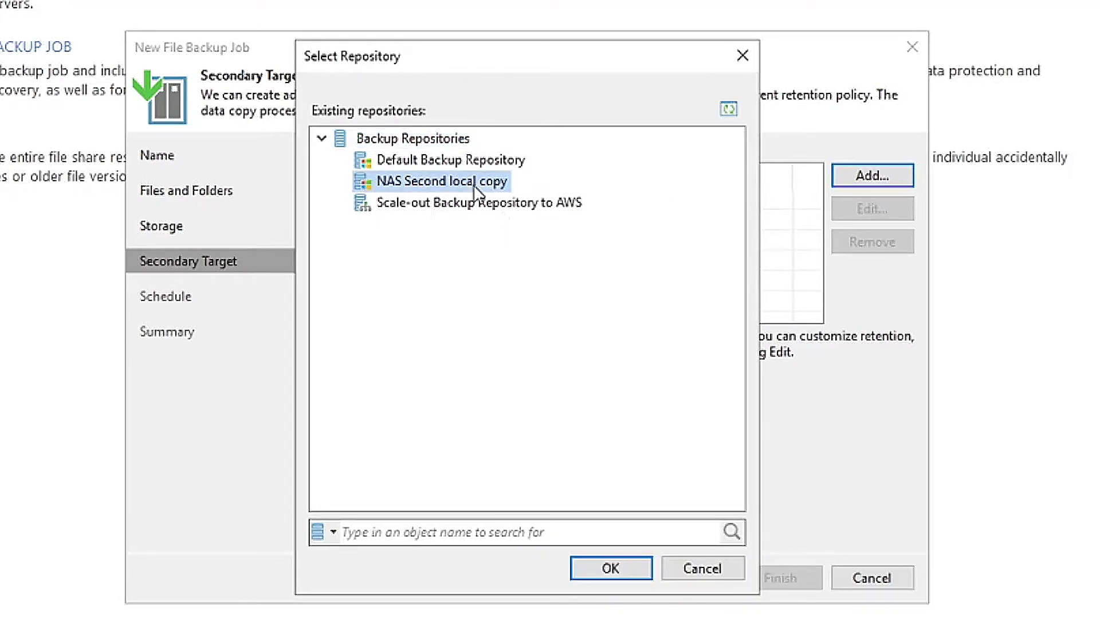
click(634, 576)
- Leave automatic scheduling off, apply the Free NAS job settings and finish the wizard
click(689, 578)
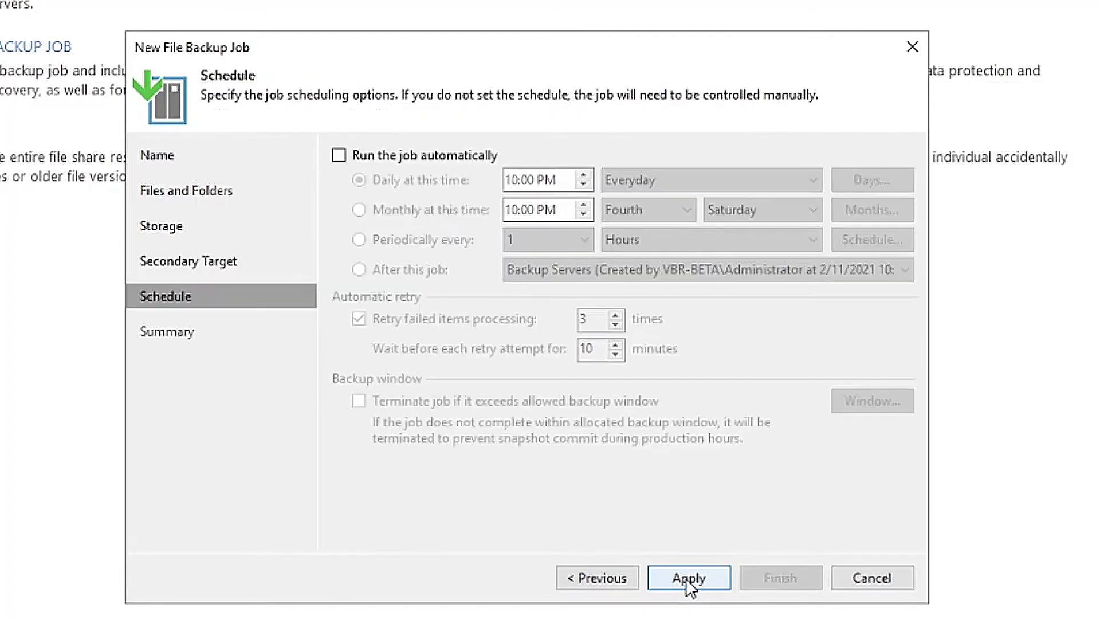
click(687, 578)
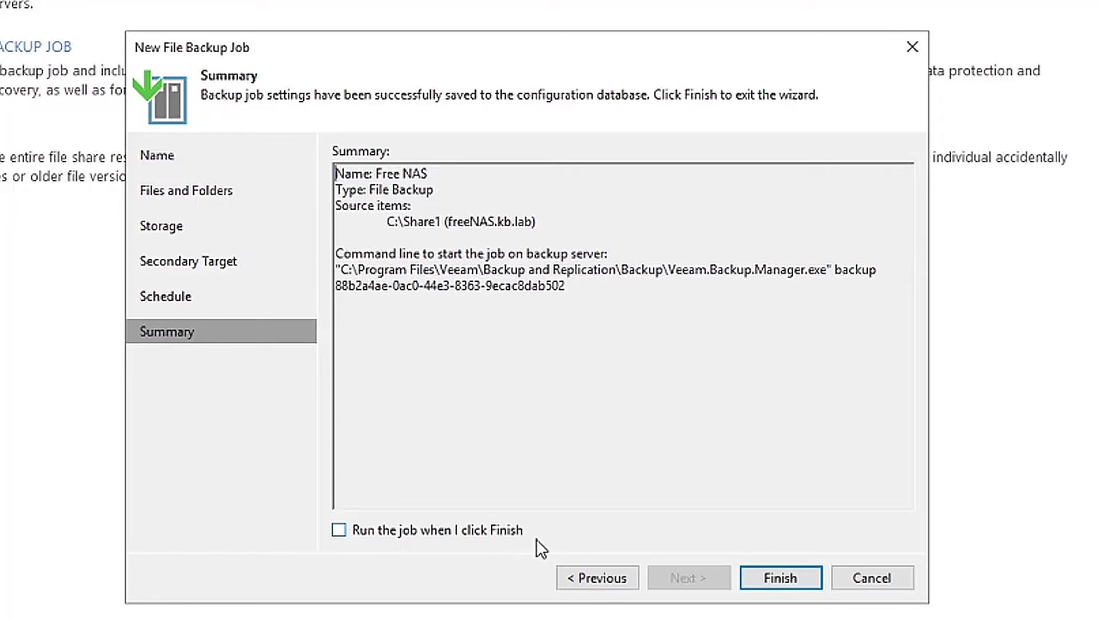
click(748, 590)
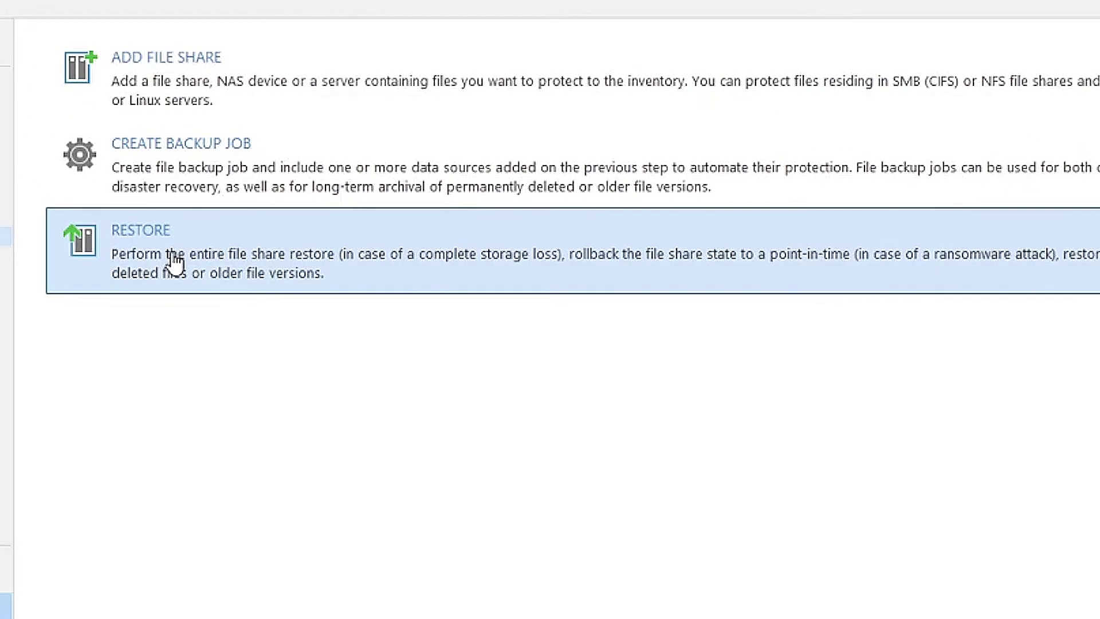
- Start an individual file restore from the FeeeNAS backup of freeNAS.kb.lab in the Backup Browser
click(175, 263)
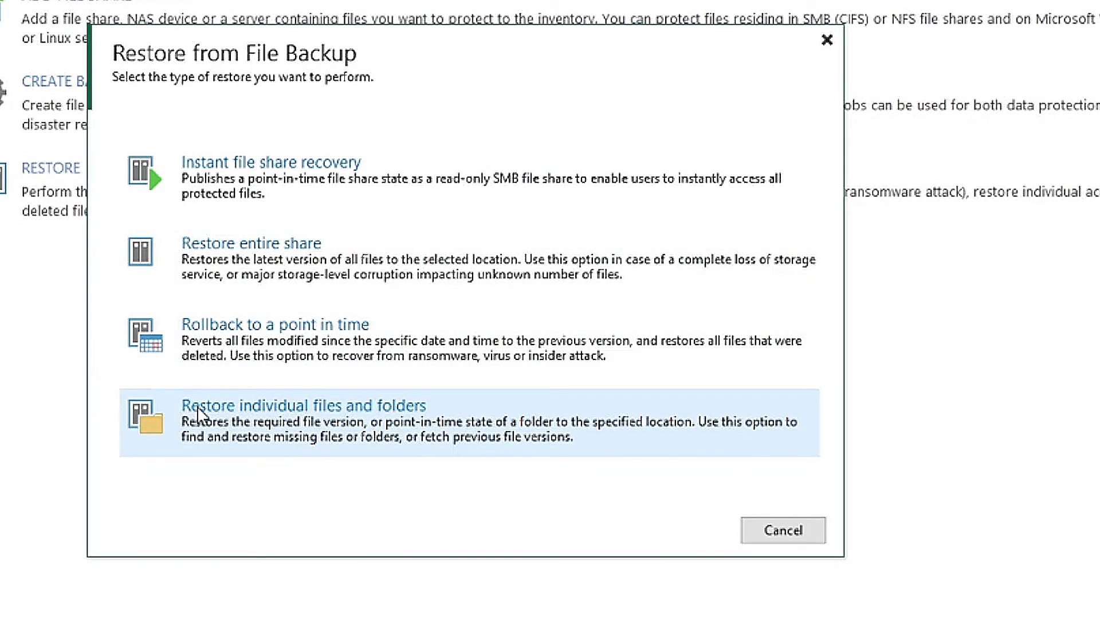
click(196, 409)
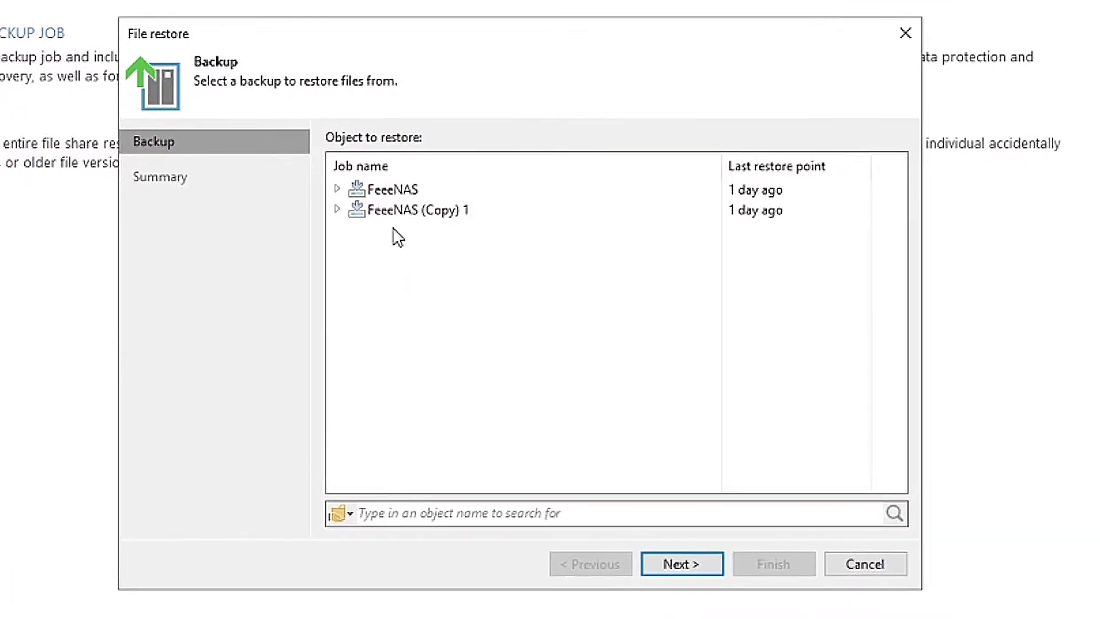
click(337, 189)
click(421, 211)
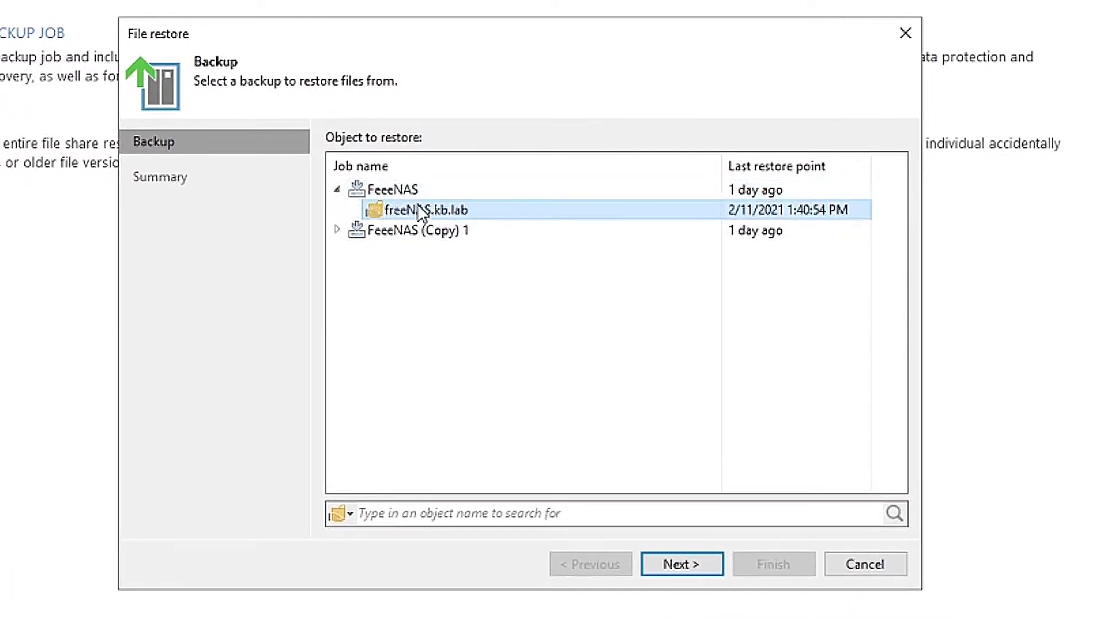
click(683, 570)
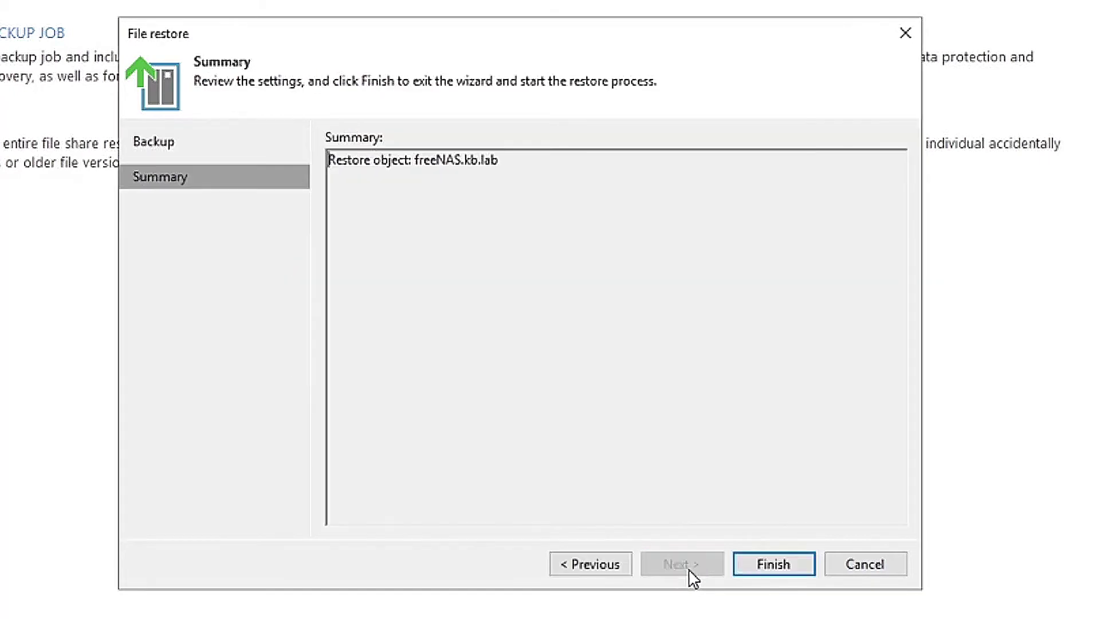
click(764, 570)
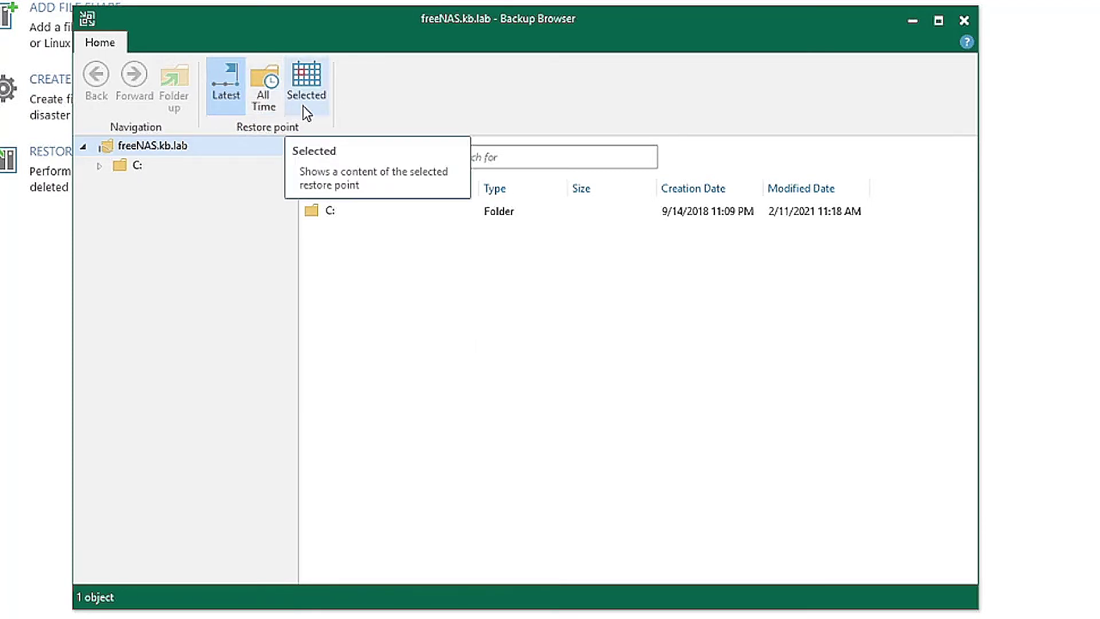
- Browse C: > Share1 > FreeMachines Backup and show Restore options for the 5/9/2020 VBK file
click(99, 166)
click(135, 186)
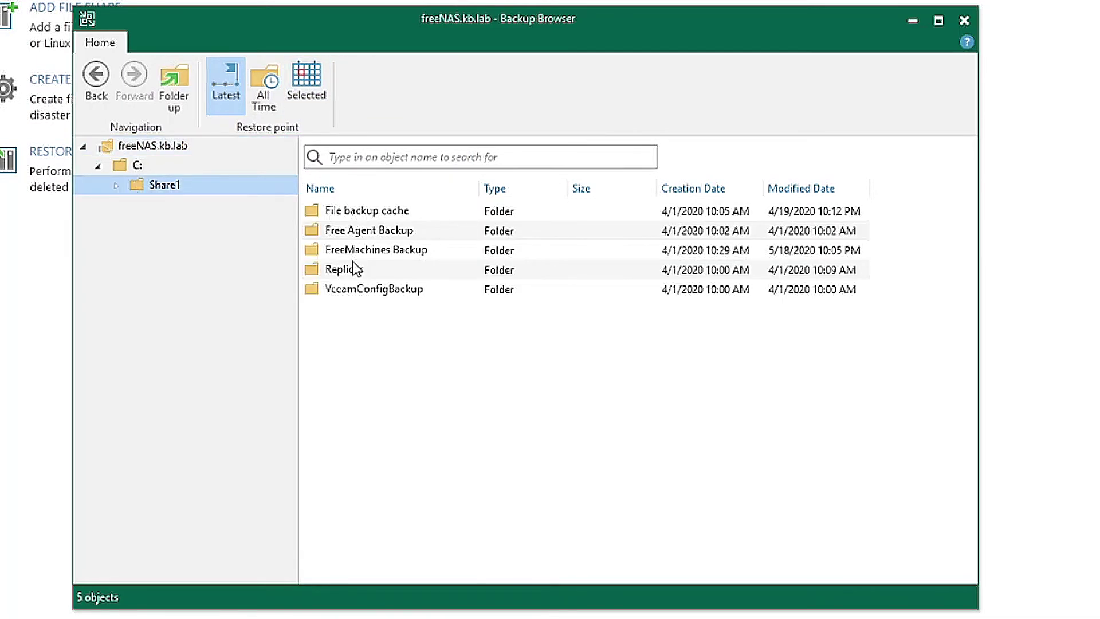
click(356, 254)
right_click(355, 254)
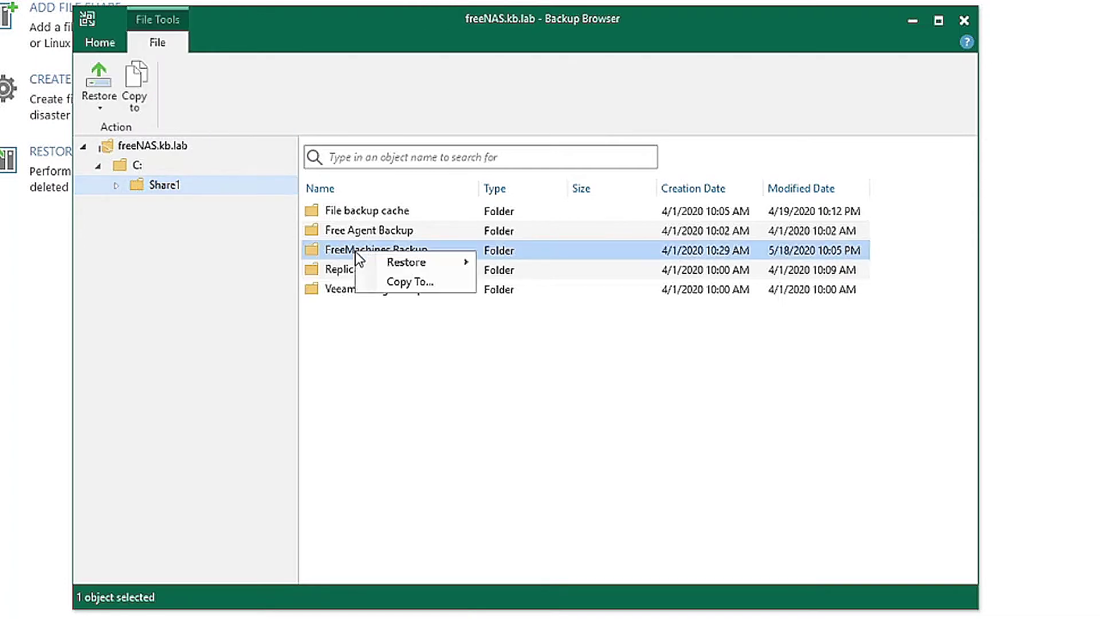
mouse_move(411, 262)
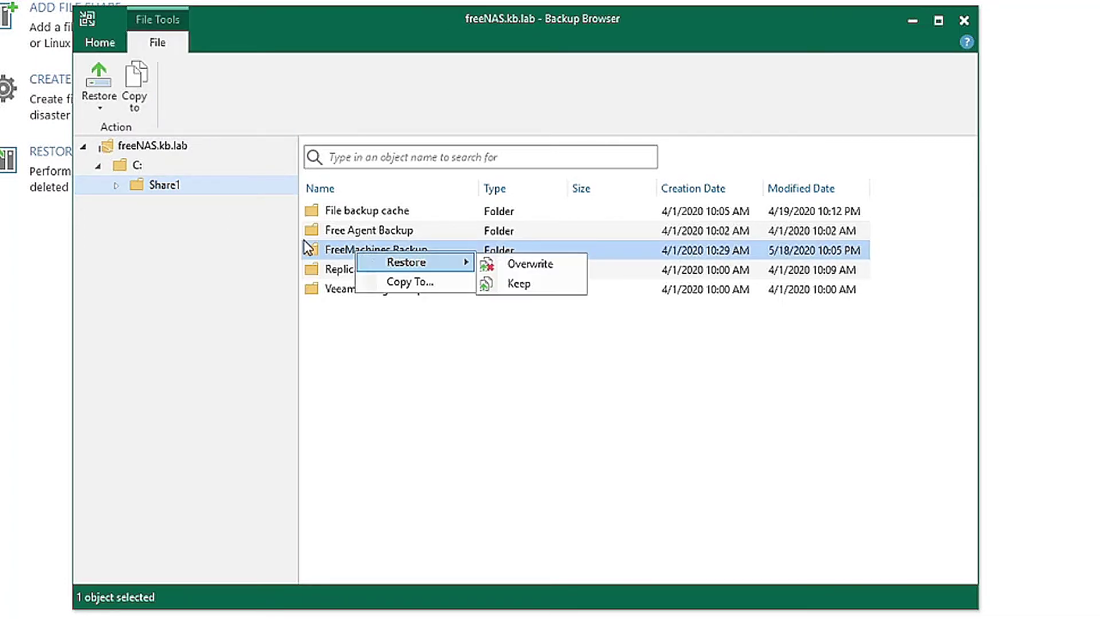
click(118, 191)
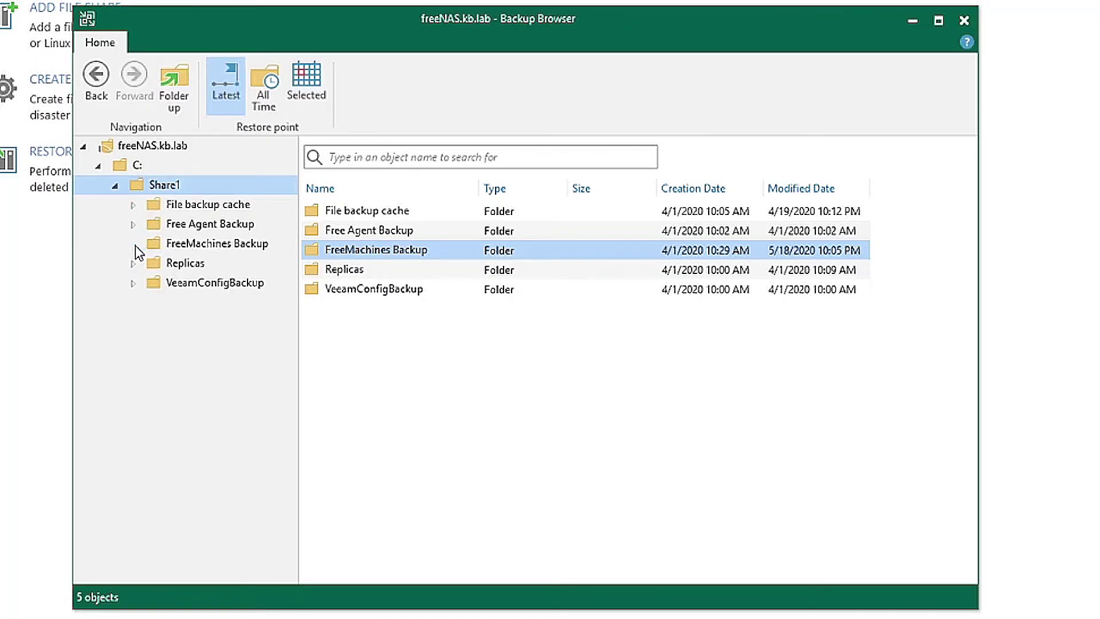
click(258, 248)
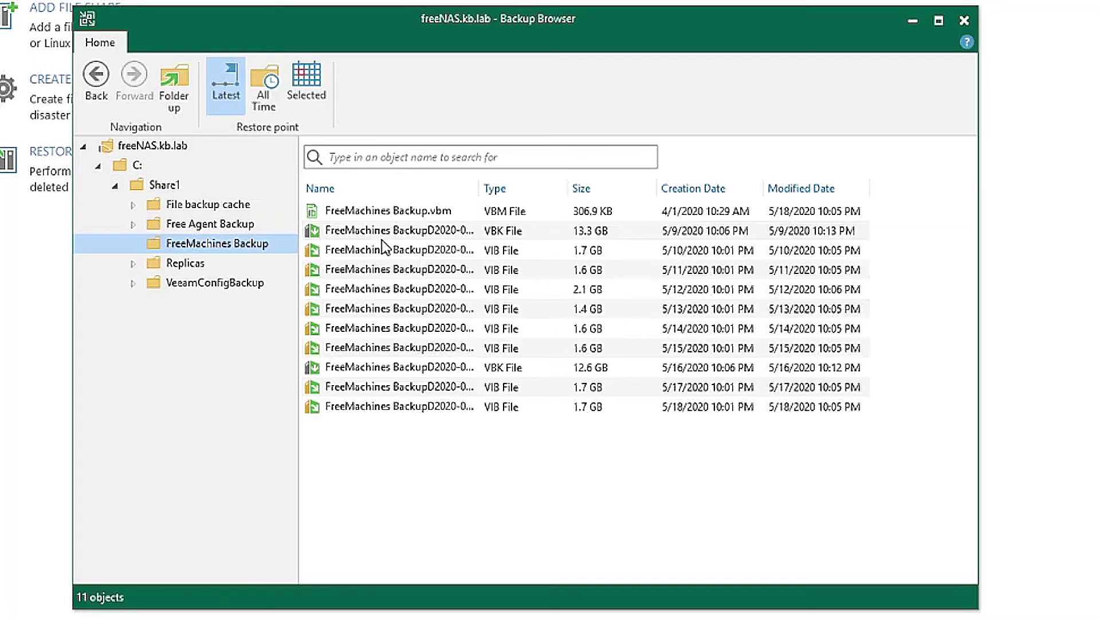
right_click(382, 241)
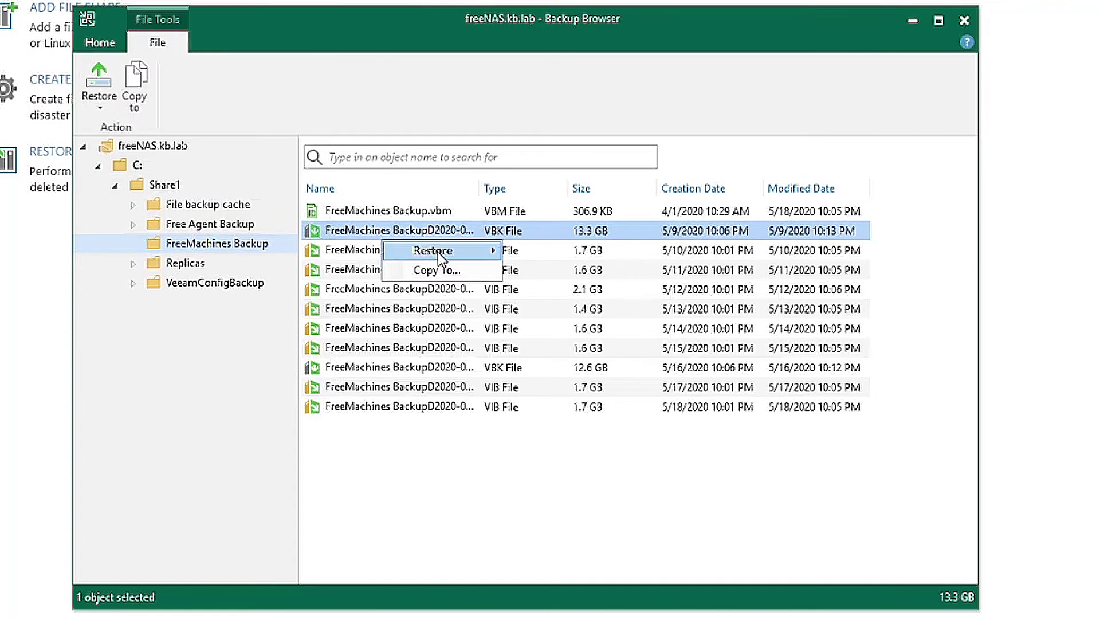